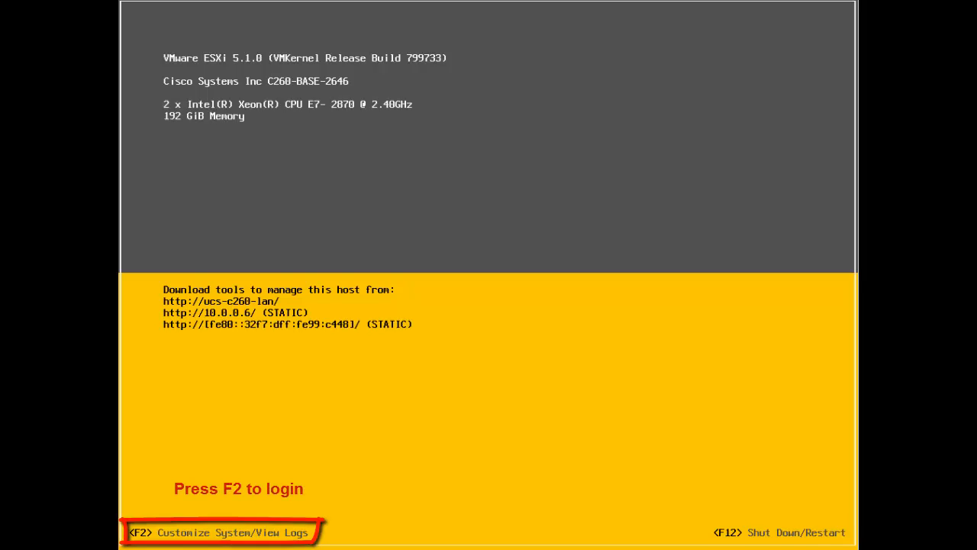
# - Log in to the host's system customization console as root with the account password
pyautogui.press('F2')
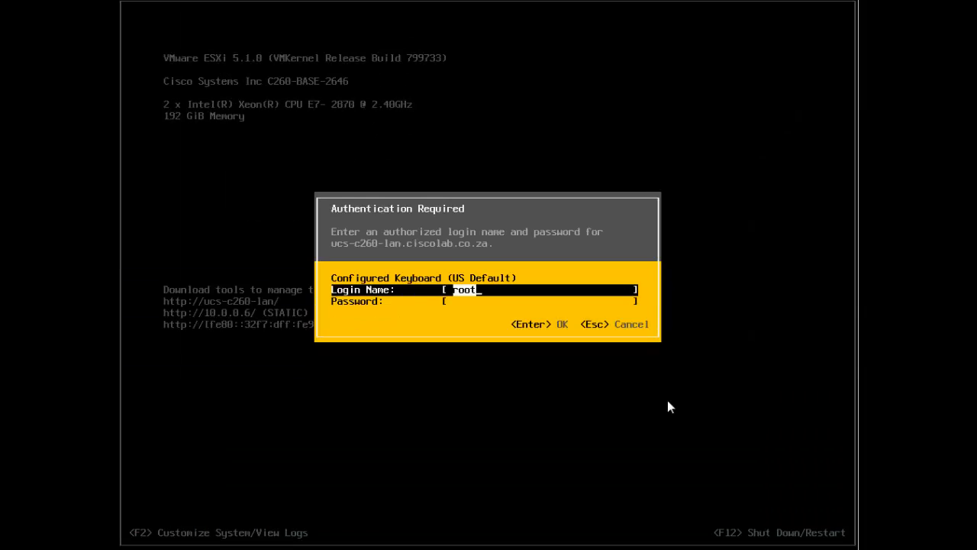
pyautogui.press('Tab')
pyautogui.write('*********')
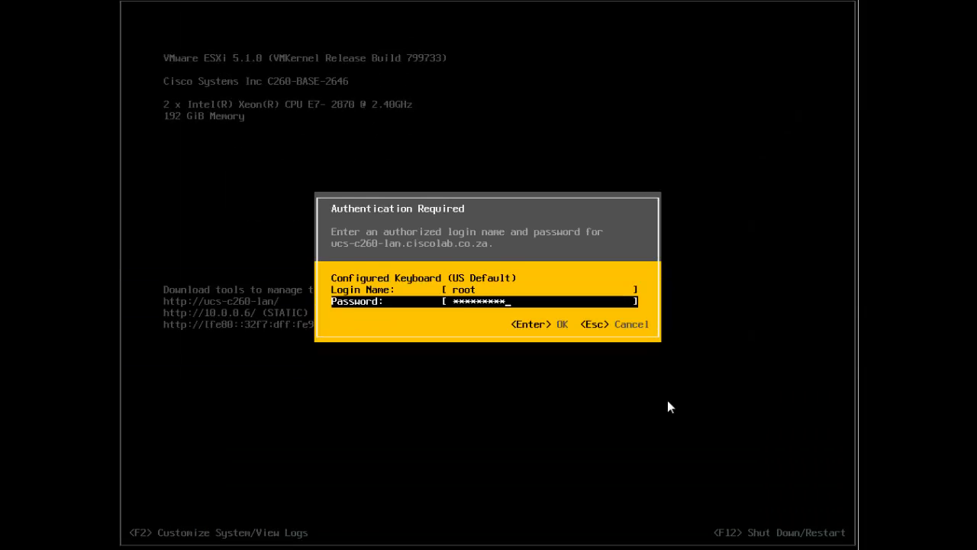
pyautogui.press('Return')
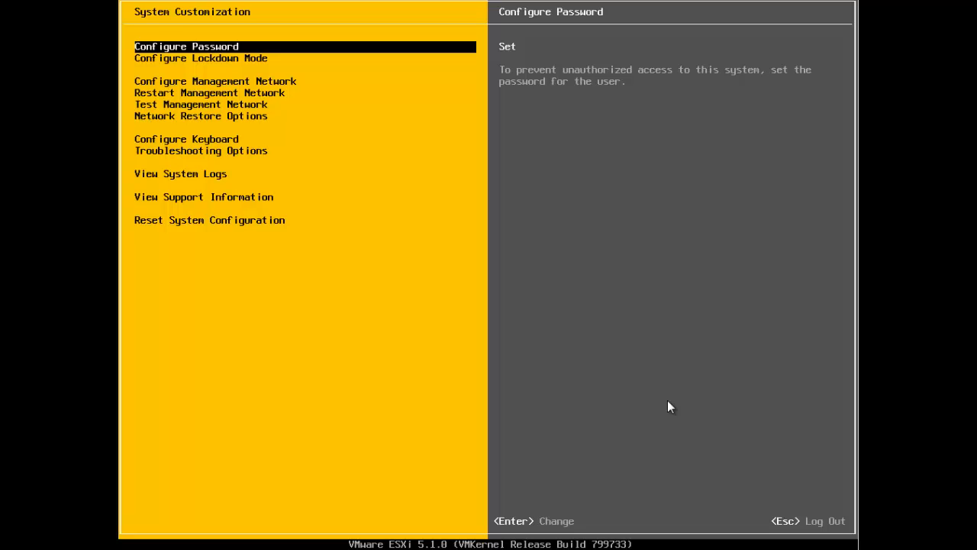
# - Enable SSH in the host's troubleshooting mode options
pyautogui.press('Down')
pyautogui.press('Down')
pyautogui.press('Down')
pyautogui.press('Down')
pyautogui.press('Down')
pyautogui.press('Down')
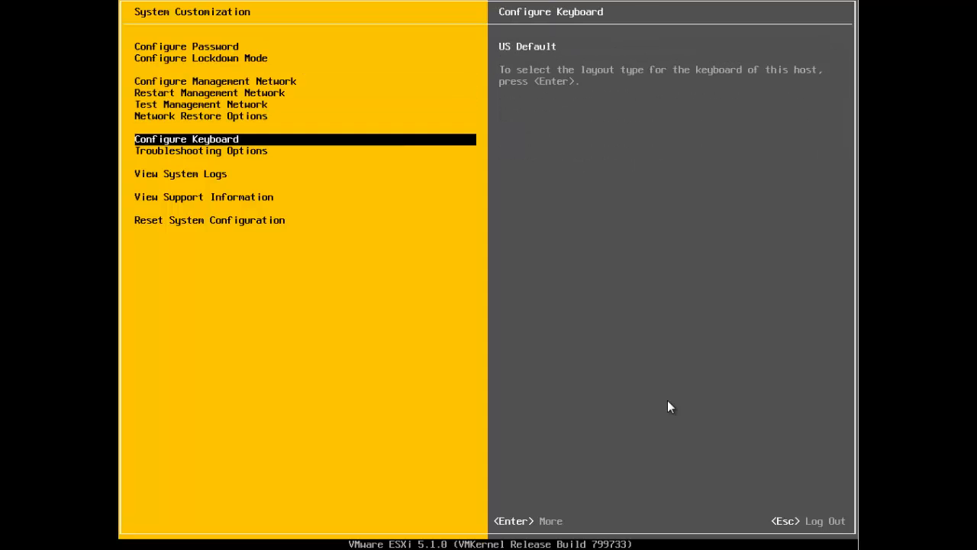
pyautogui.press('Down')
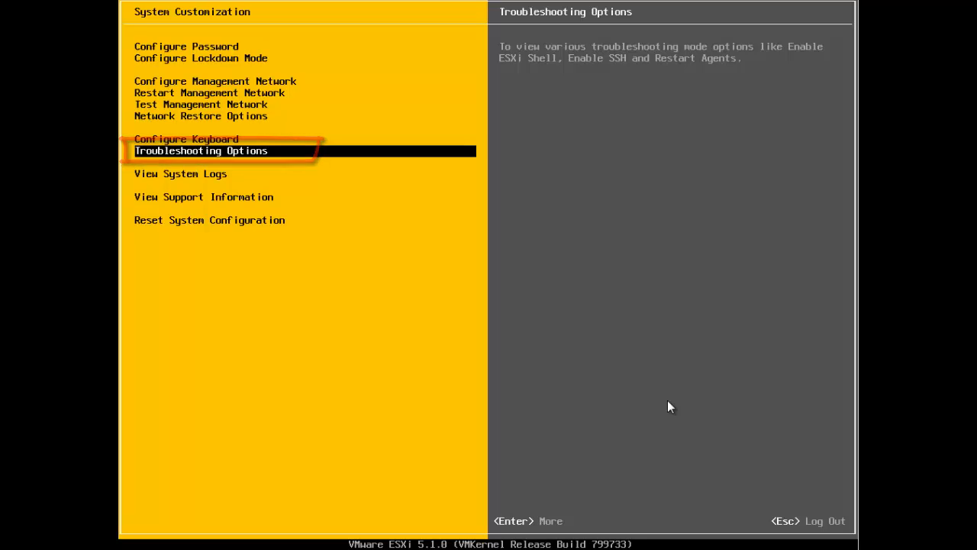
pyautogui.press('Return')
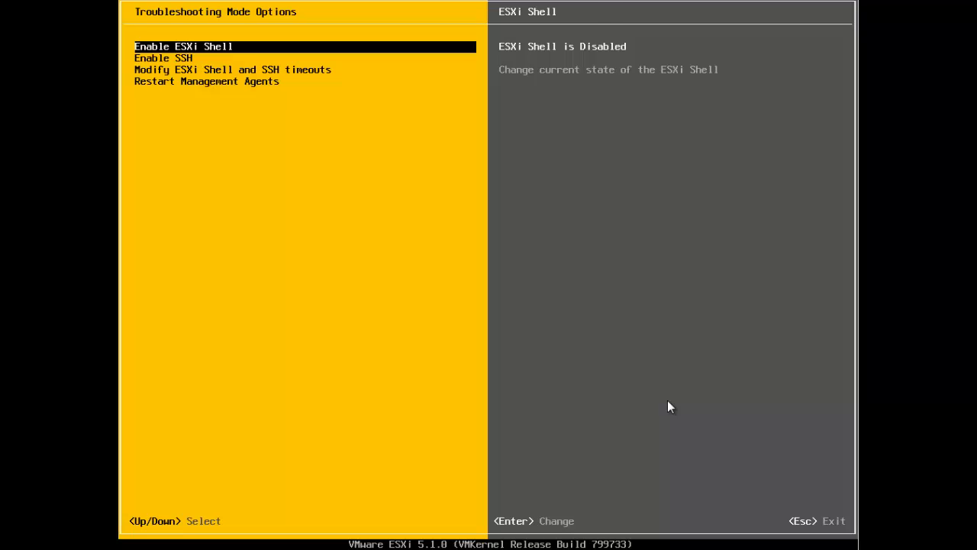
pyautogui.press('Down')
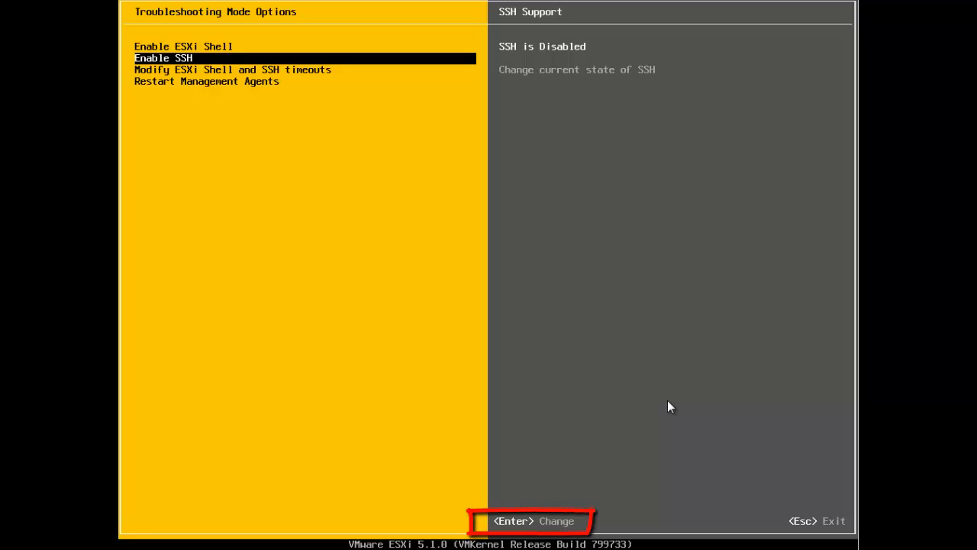
pyautogui.press('Return')
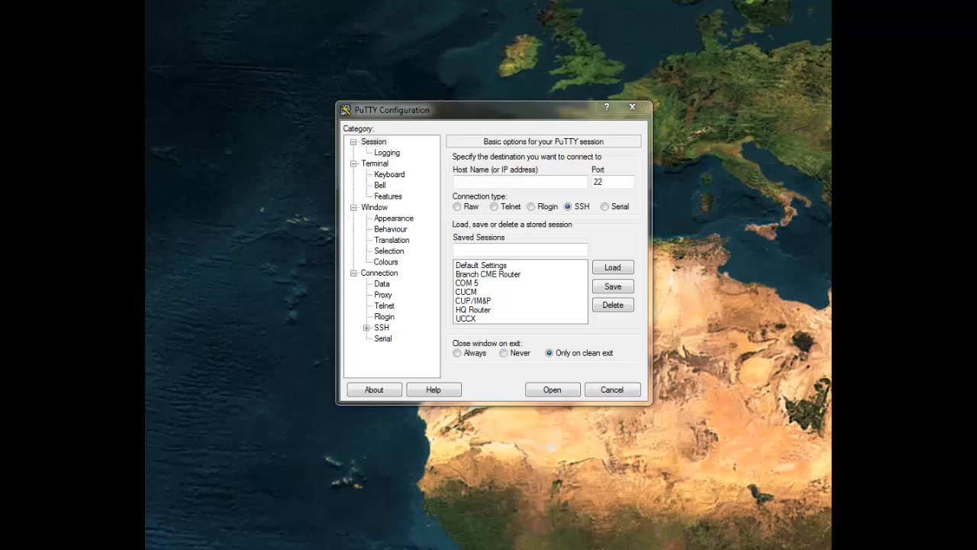
# - In PuTTY, open an SSH connection to the ESXi host at 10.0.0.6 on port 22
pyautogui.click(549, 181)
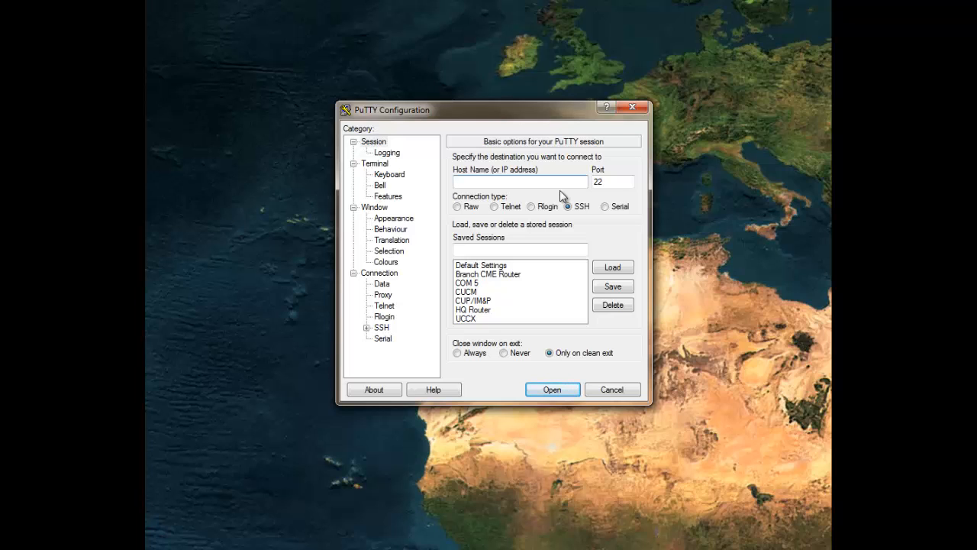
pyautogui.write('10.0.0.')
pyautogui.write('1')
pyautogui.press('Return')
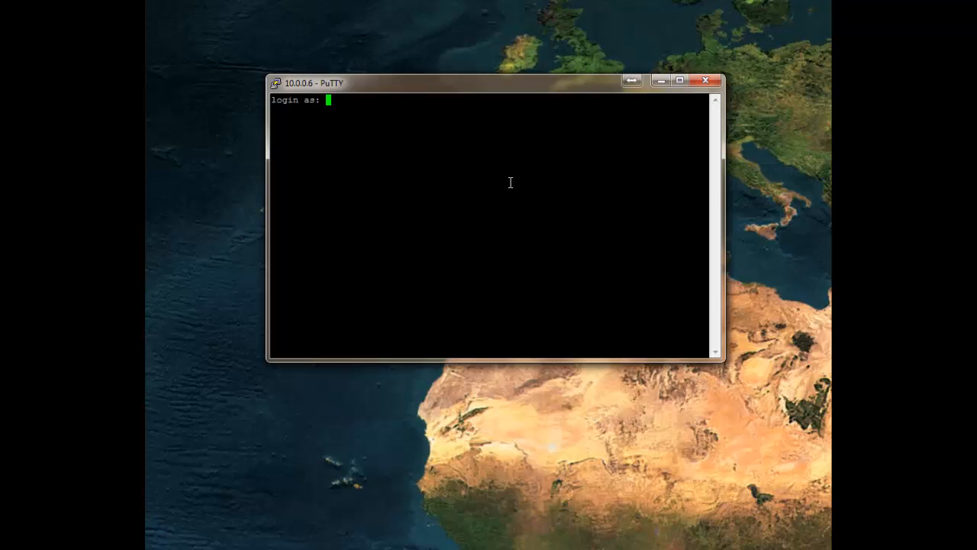
# - Log in to the SSH session as root with the account password and bring up a few fresh prompts
pyautogui.write('root')
pyautogui.press('Return')
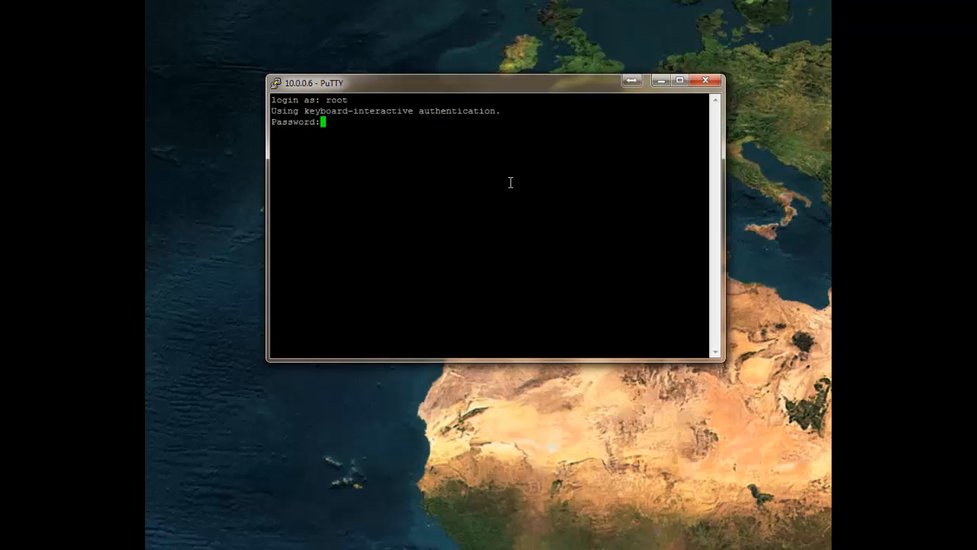
pyautogui.press('Return')
pyautogui.press('Return')
pyautogui.press('Return')
pyautogui.press('Return')
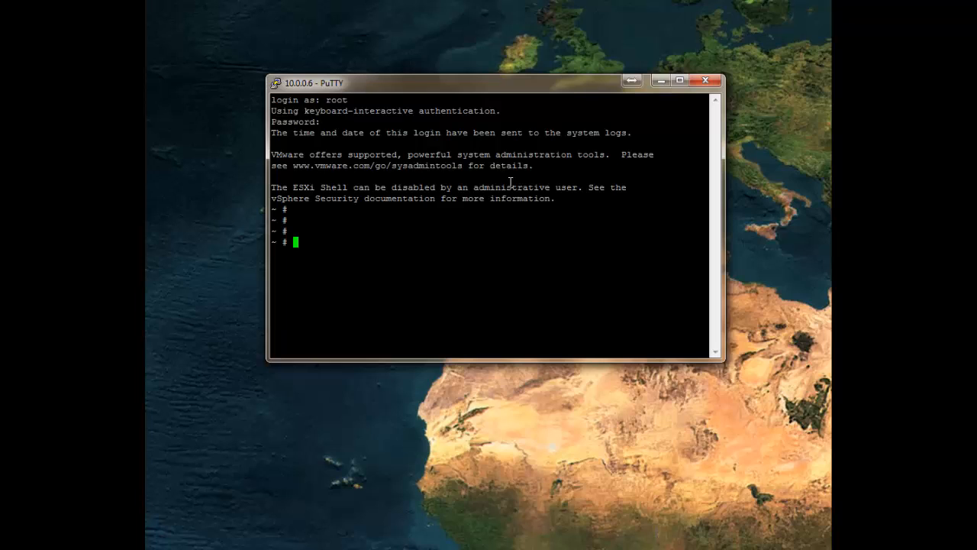
# - List the current directory's contents in long format with ls -l
pyautogui.write('ls -l')
pyautogui.press('Return')
pyautogui.press('Return')
pyautogui.press('Return')
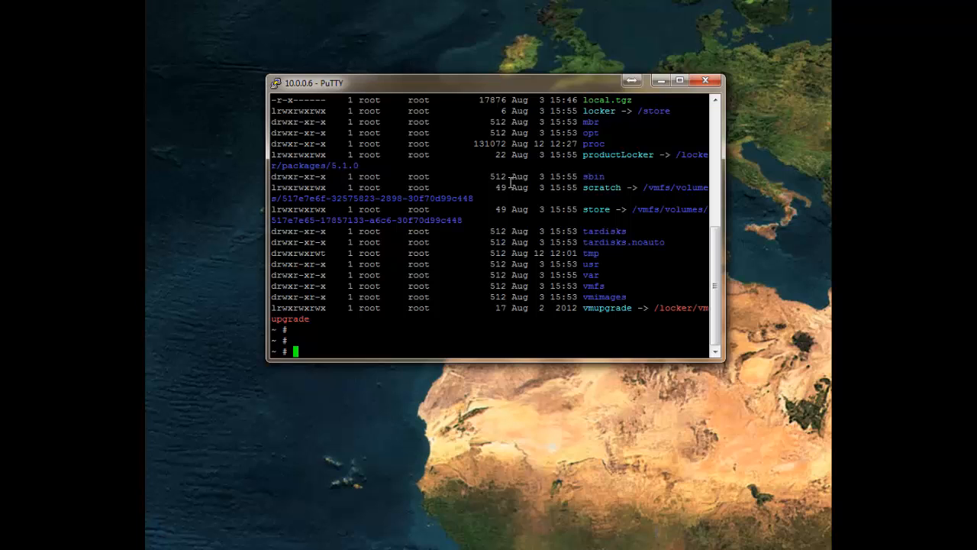
pyautogui.press('Return')
pyautogui.press('Return')
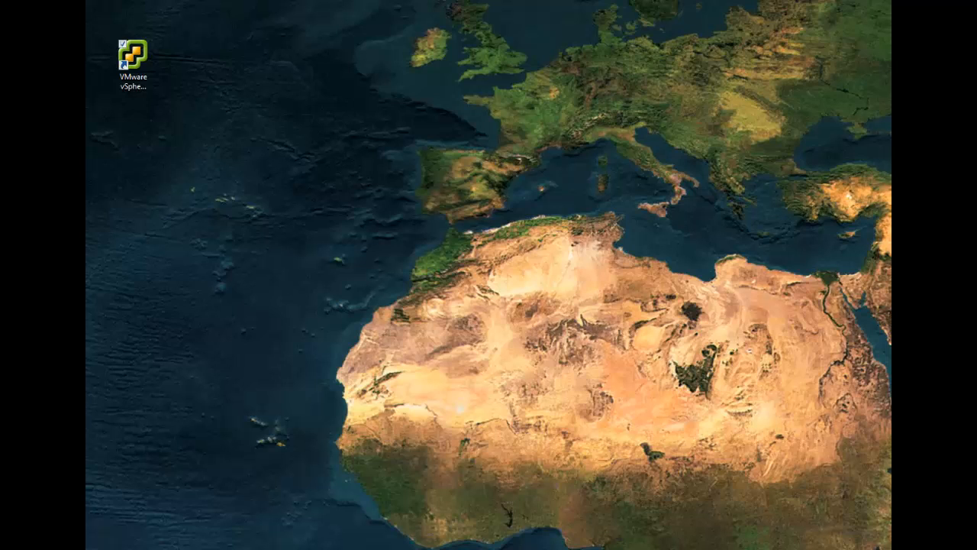
# - Open VMware vSphere Client and log in to host 10.0.0.6 as root with the account password
pyautogui.doubleClick(131, 67)
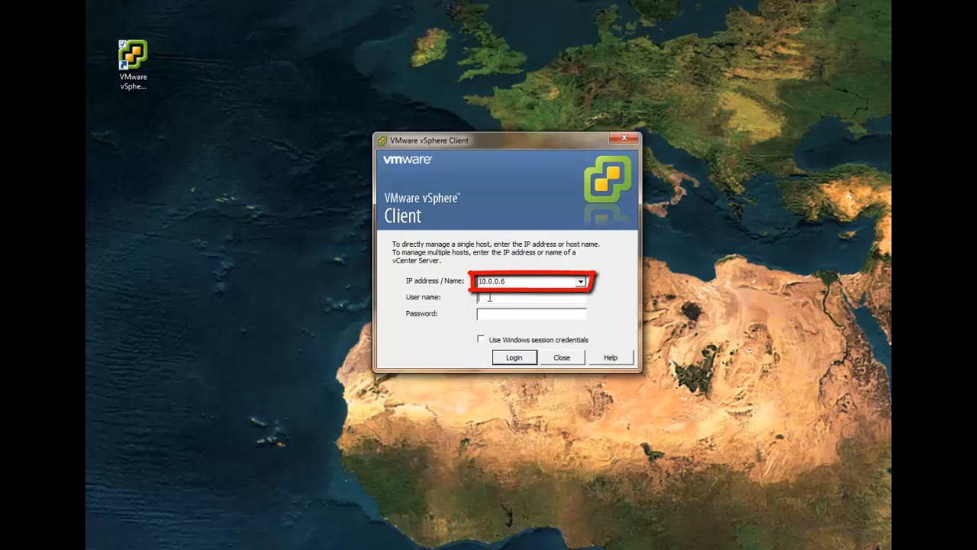
pyautogui.write('root')
pyautogui.press('Tab')
pyautogui.write('***')
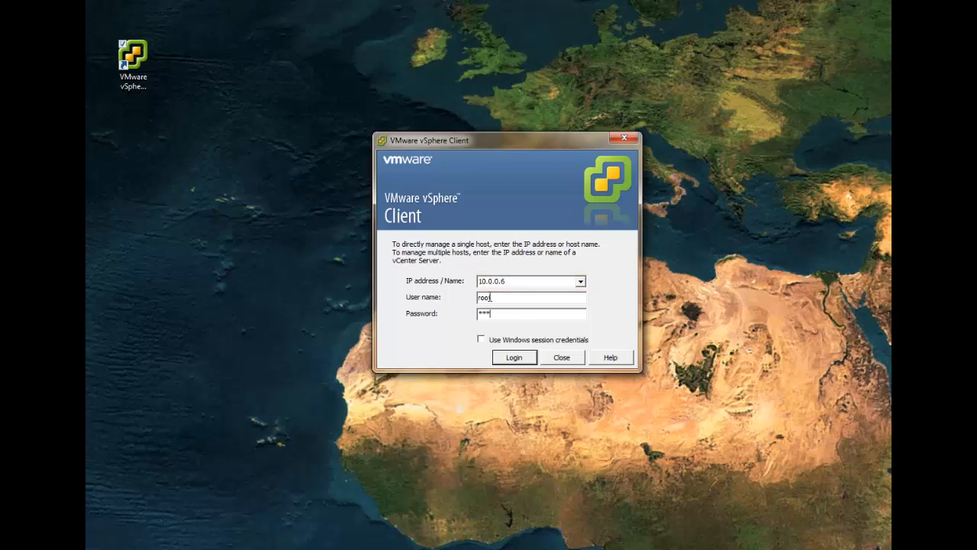
pyautogui.write('******')
pyautogui.press('Return')
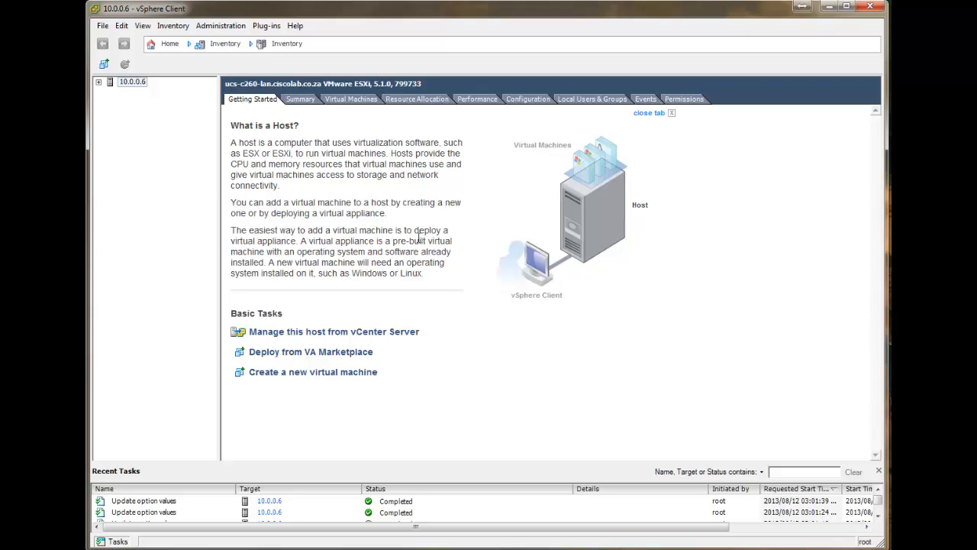
# - Review the host's summary and open the Services properties in its Security Profile configuration
pyautogui.click(299, 99)
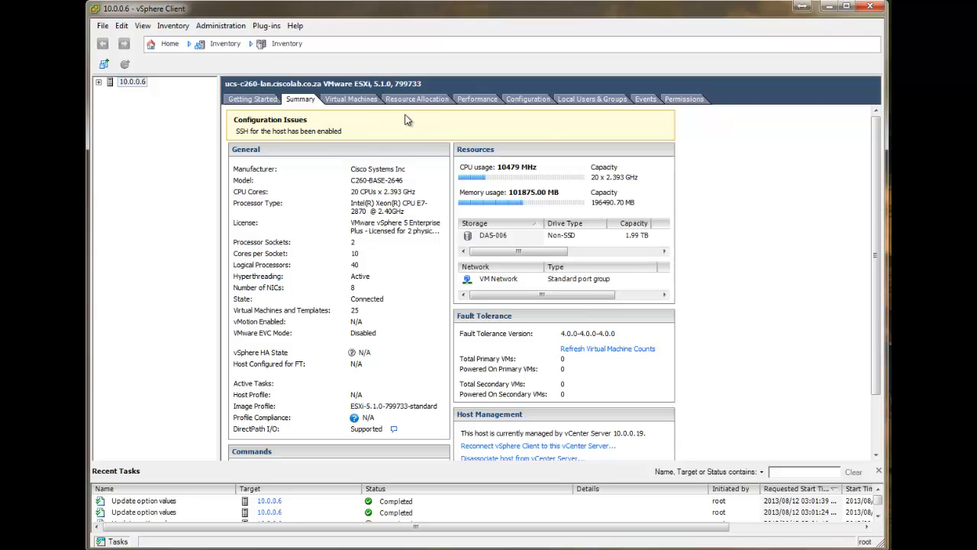
pyautogui.click(533, 103)
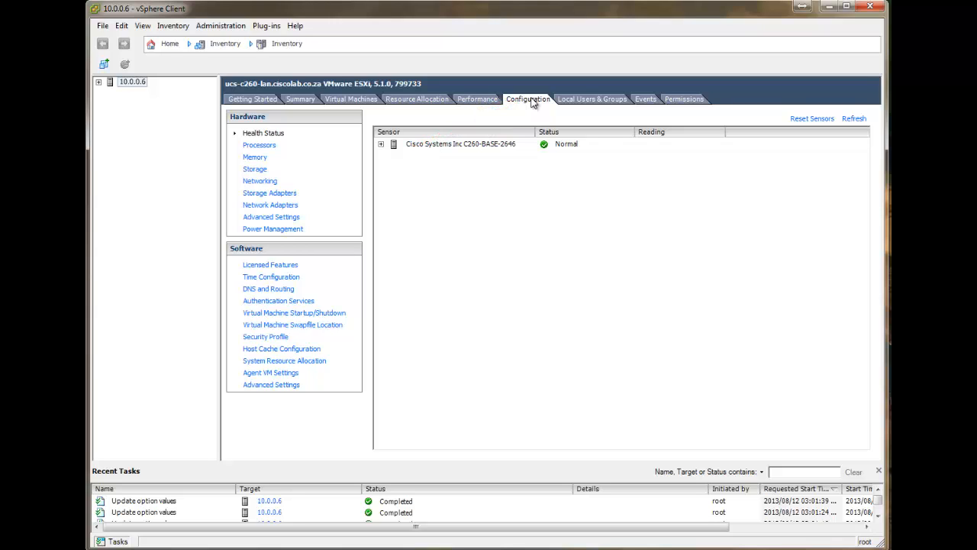
pyautogui.click(261, 339)
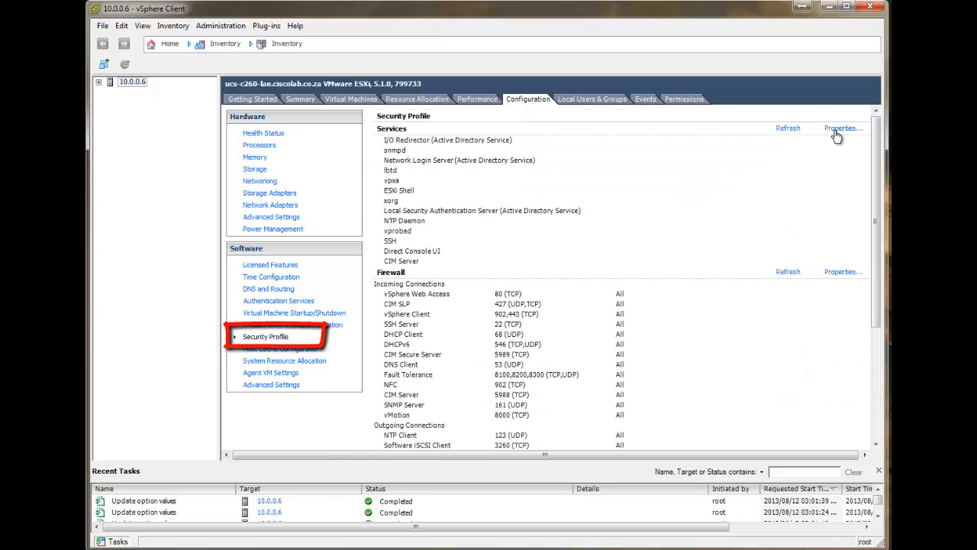
pyautogui.click(840, 130)
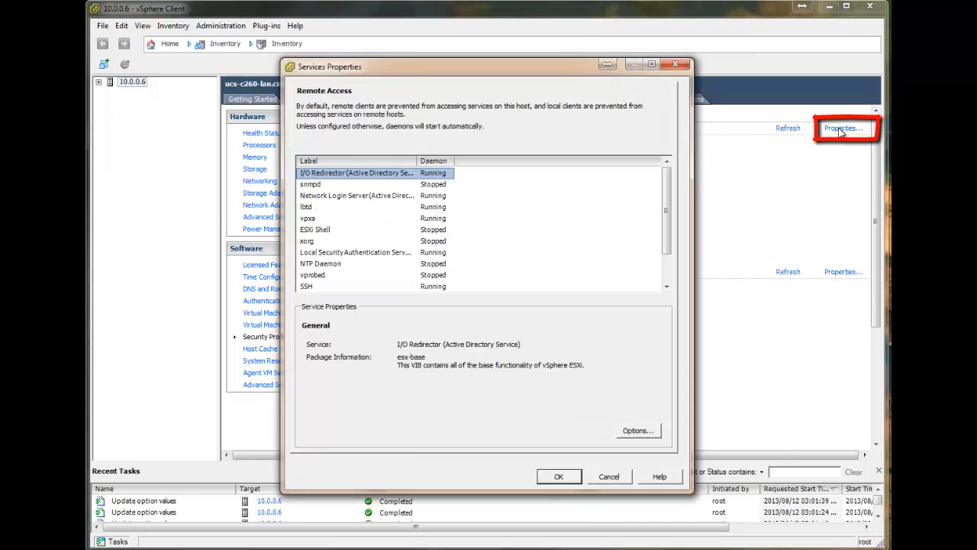
# - Stop the SSH service through its options and confirm the service properties
pyautogui.moveTo(666, 199); pyautogui.dragTo(669, 223)
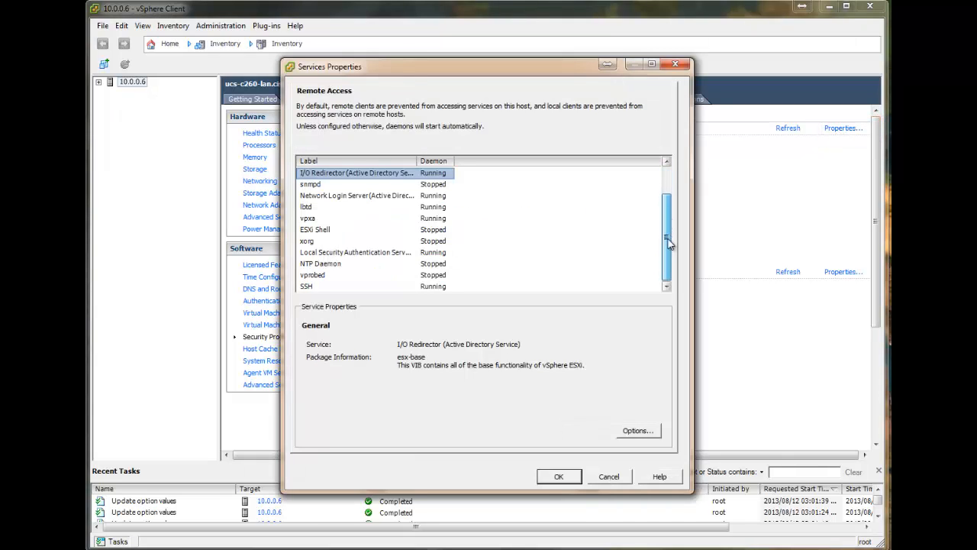
pyautogui.click(311, 252)
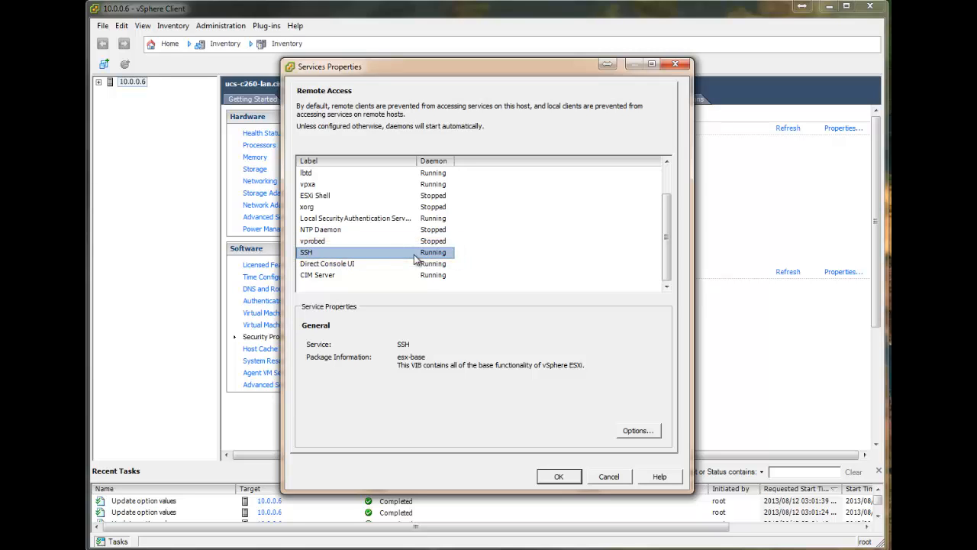
pyautogui.click(639, 432)
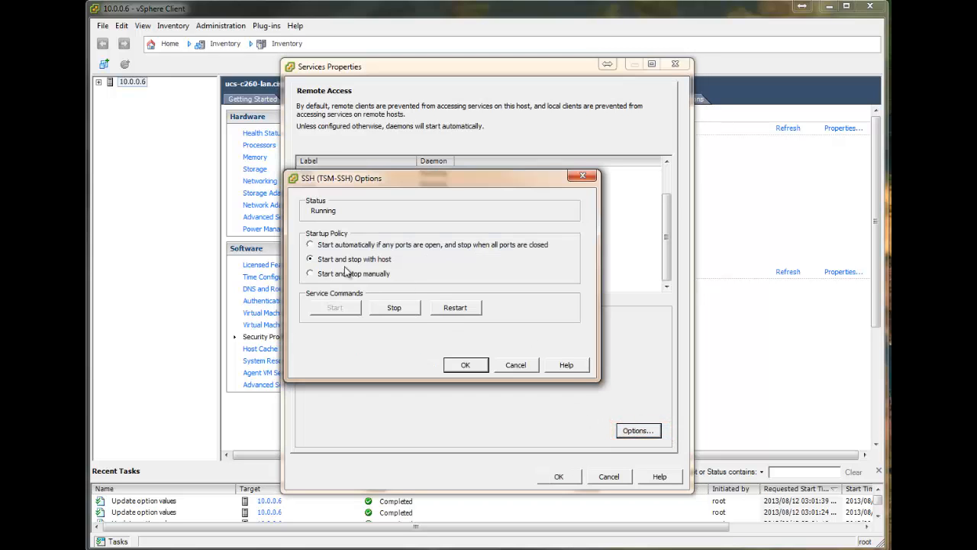
pyautogui.click(400, 309)
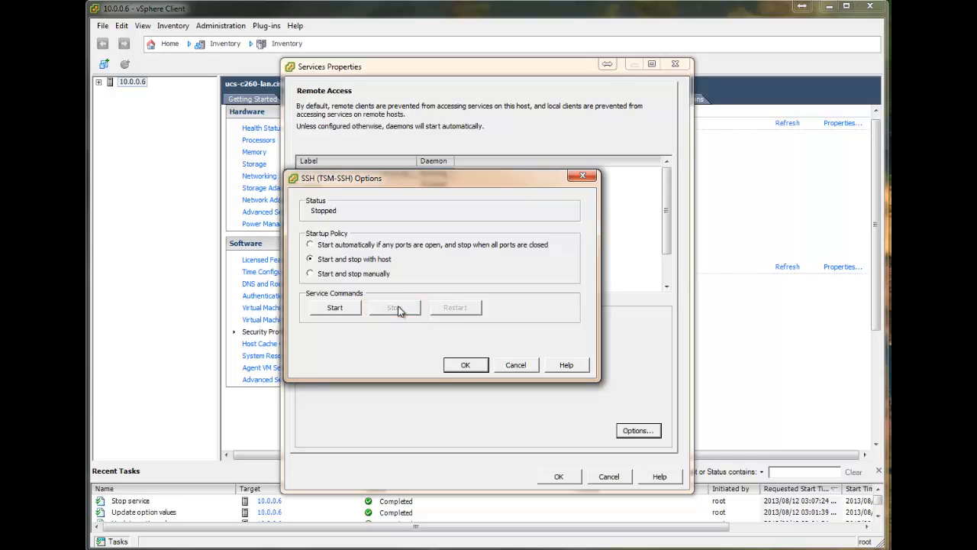
pyautogui.click(464, 365)
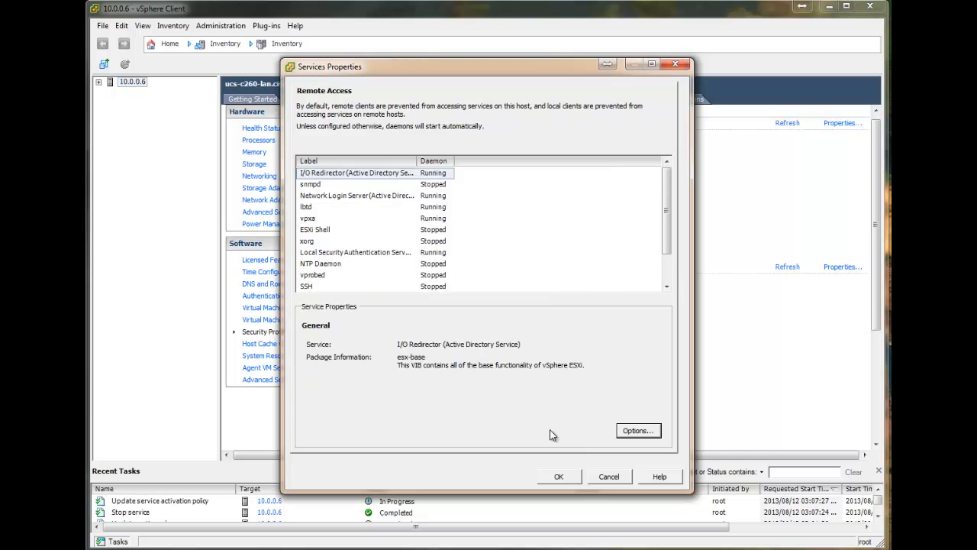
pyautogui.click(556, 477)
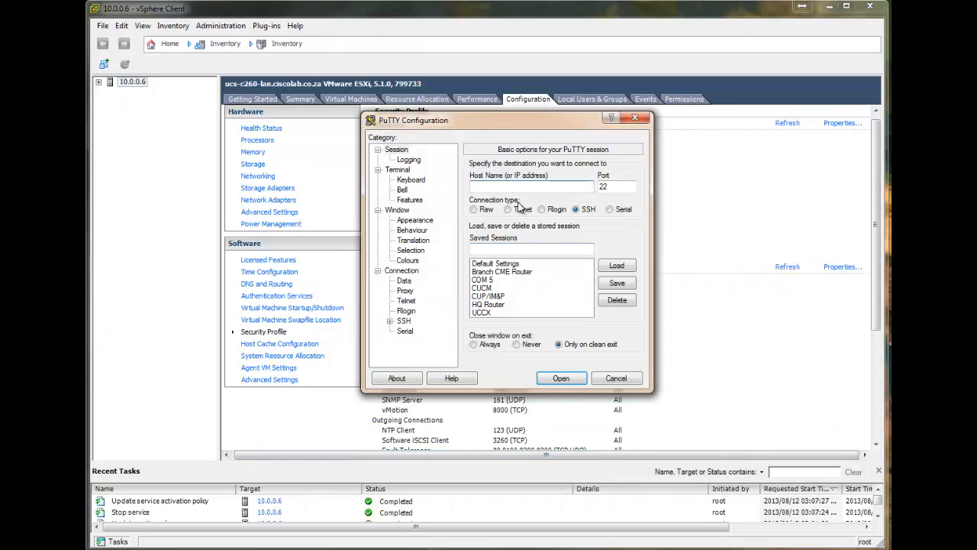
# - In PuTTY, try to open an SSH connection to the ESXi host at 10.0.0.6 on port 22
pyautogui.click(516, 185)
pyautogui.write('100.')
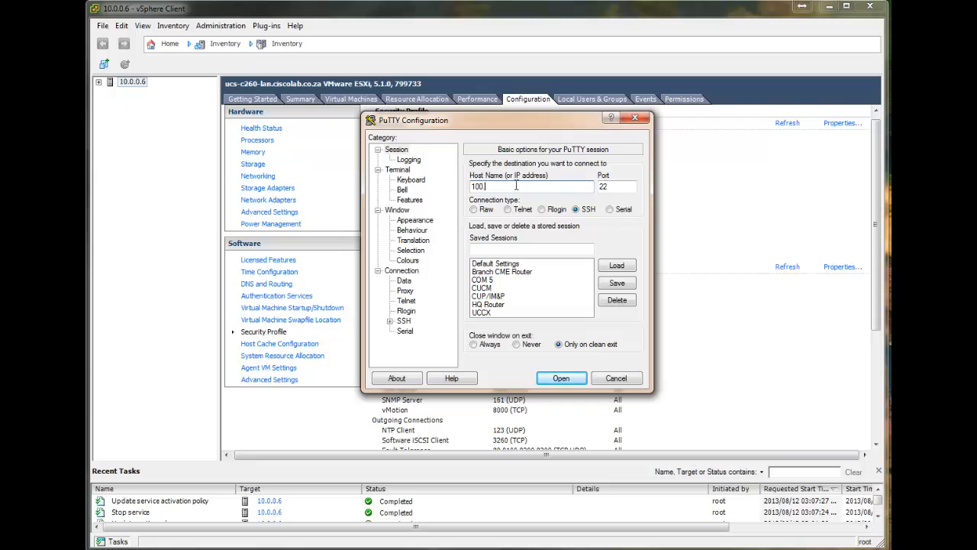
pyautogui.write('.0.')
pyautogui.click(561, 378)
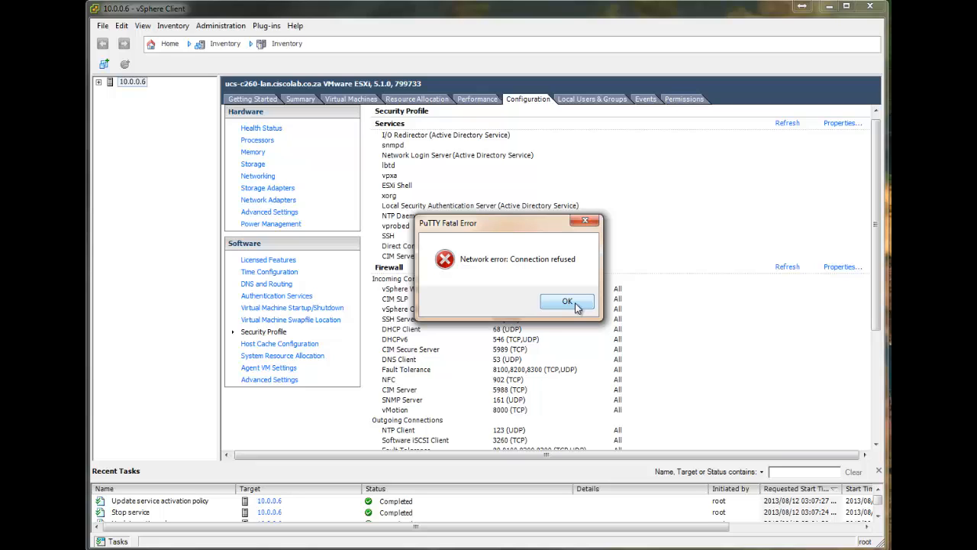
pyautogui.click(567, 302)
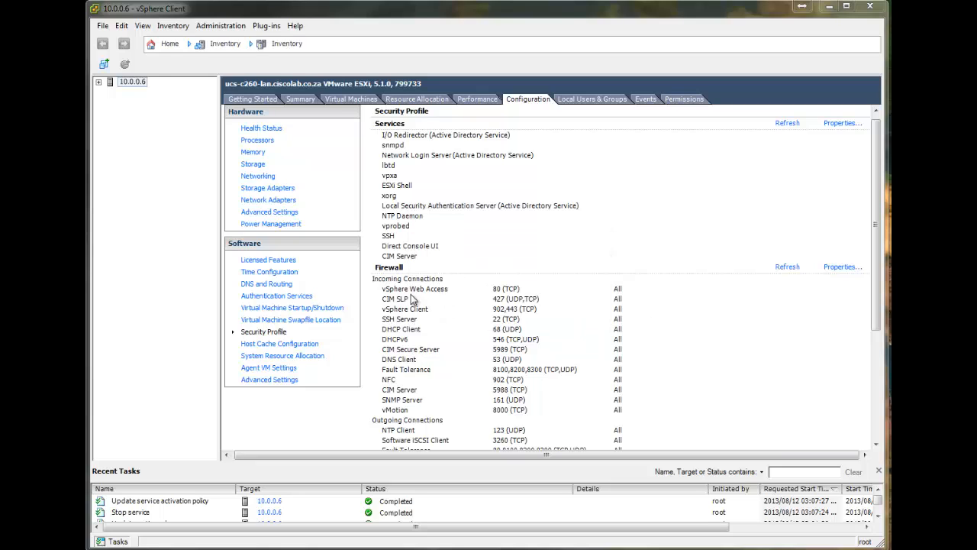
# - Reopen the Services properties in vSphere Client, start the SSH service through its options, and confirm
pyautogui.click(843, 123)
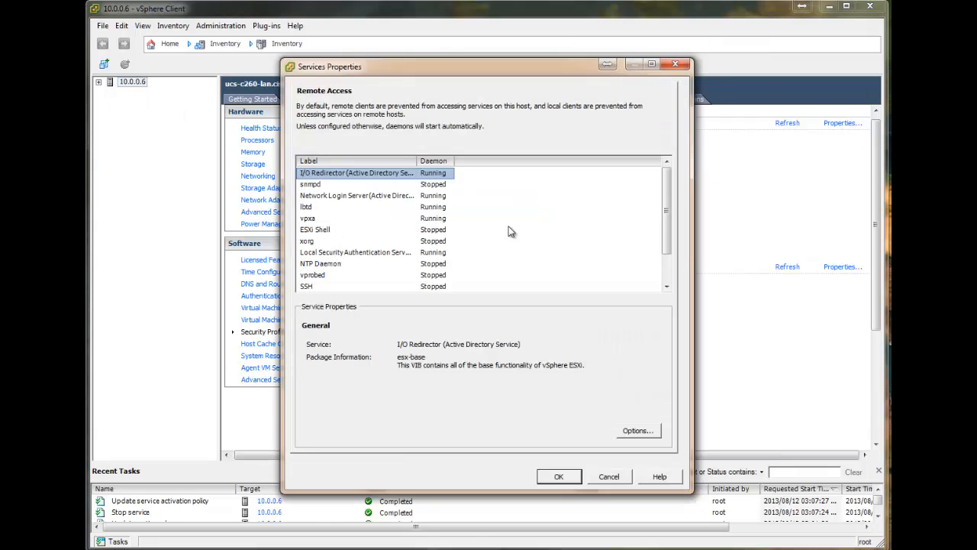
pyautogui.click(324, 285)
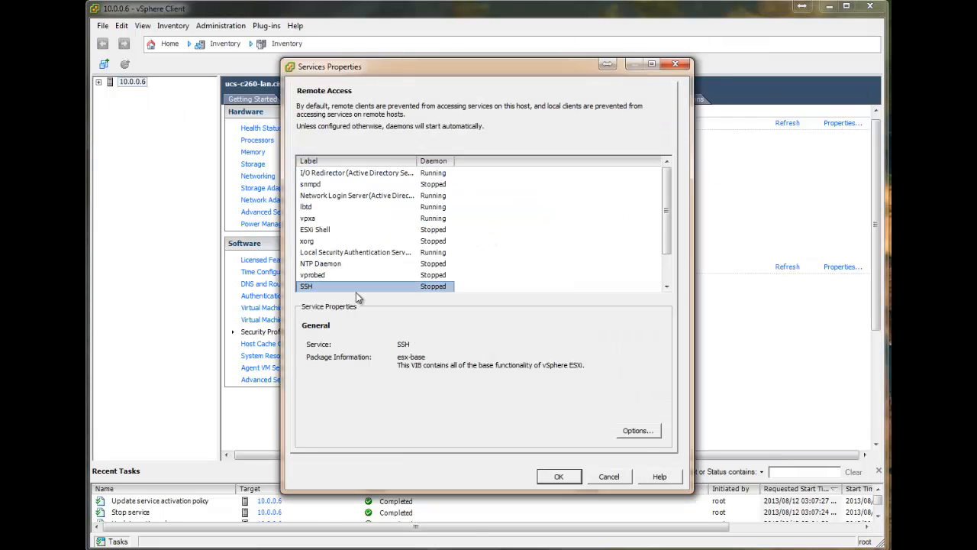
pyautogui.click(638, 430)
pyautogui.click(335, 307)
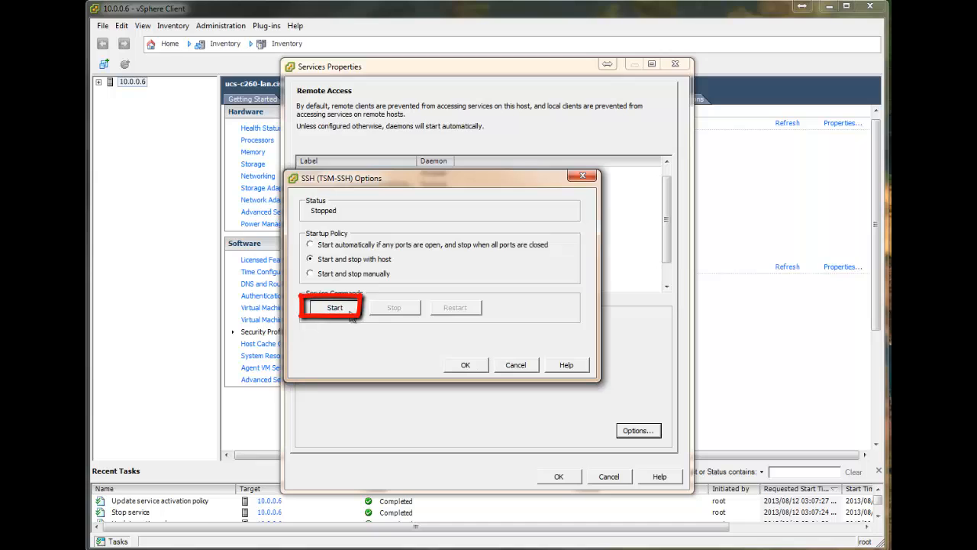
pyautogui.click(466, 364)
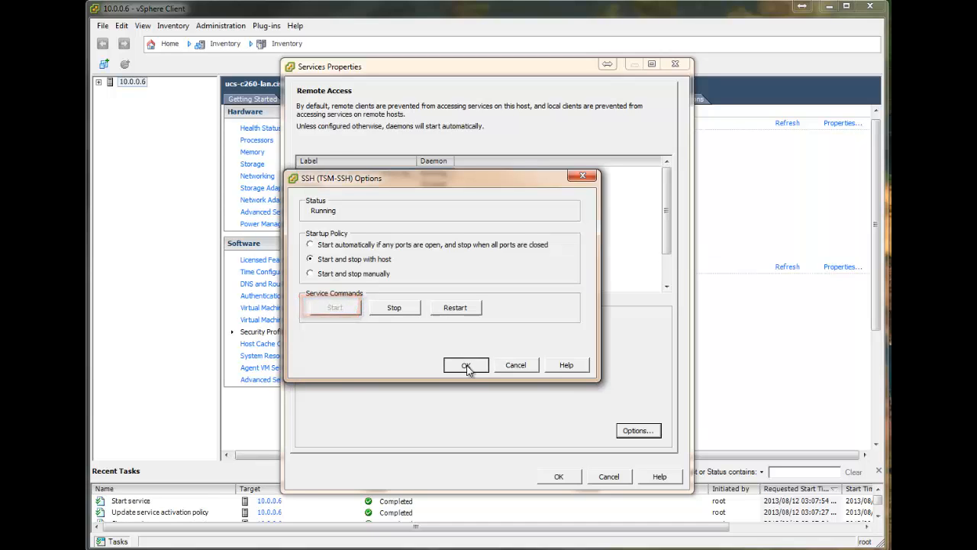
pyautogui.click(559, 477)
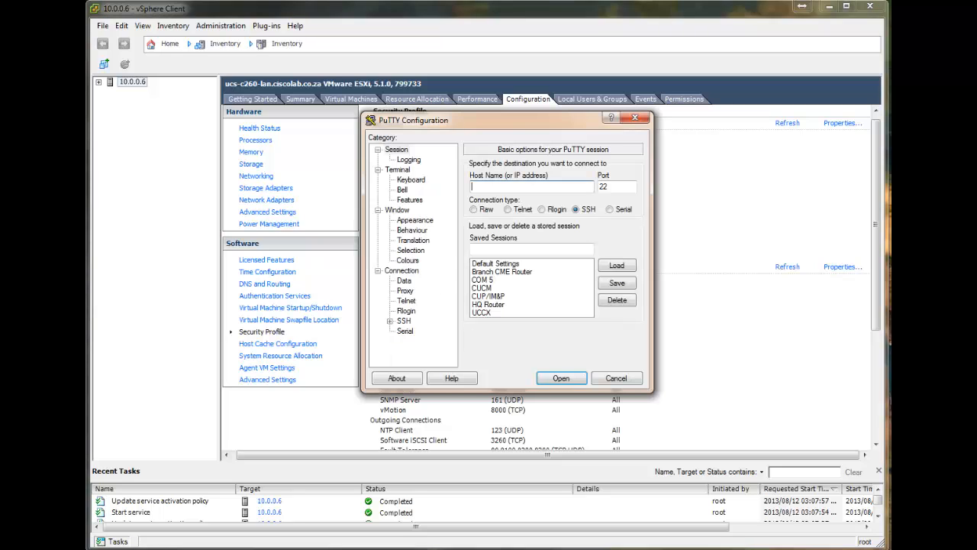
# - Open an SSH connection in PuTTY to the ESXi host at 10.0.0.6 on port 22
pyautogui.click(539, 186)
pyautogui.write('10')
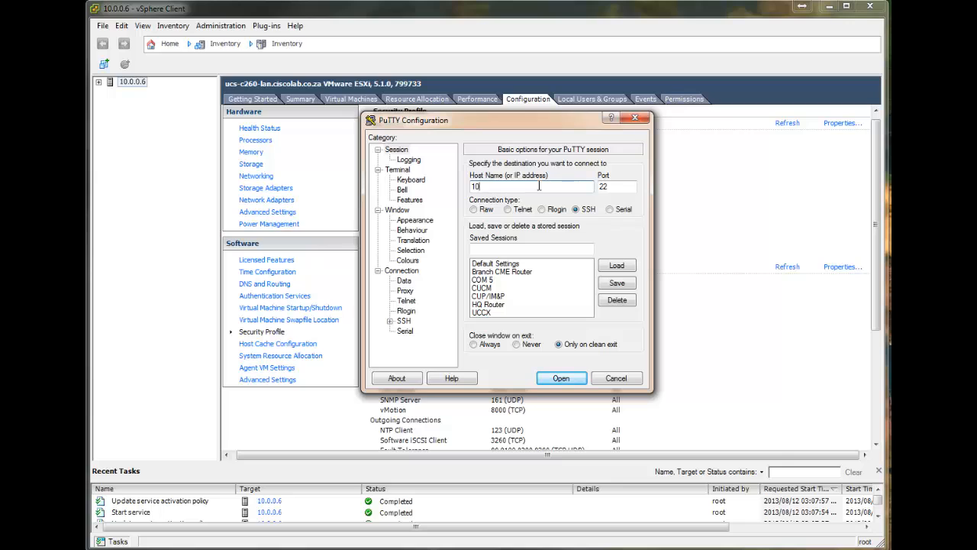
pyautogui.write('.0.0.6')
pyautogui.press('Return')
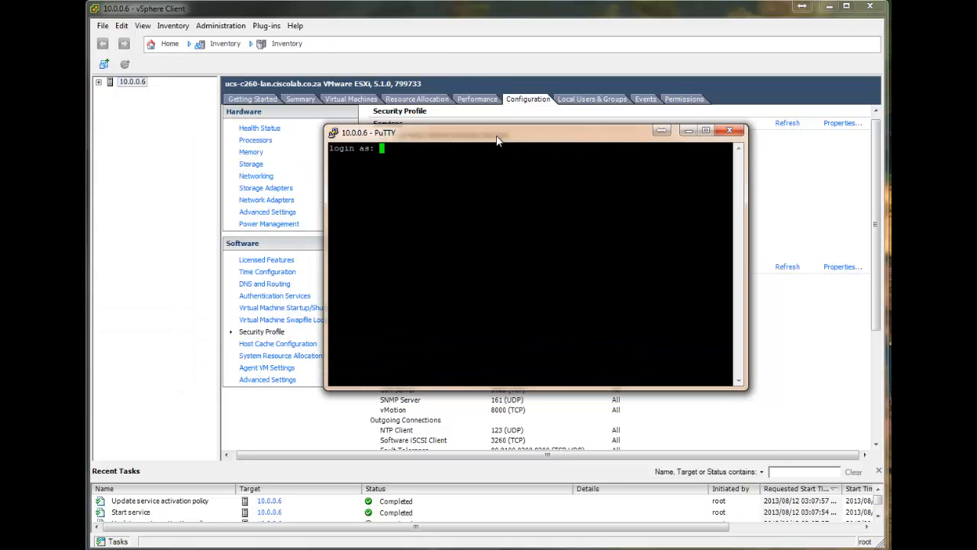
# - Log in to the SSH session as root with the account password and exit the shell
pyautogui.write('root')
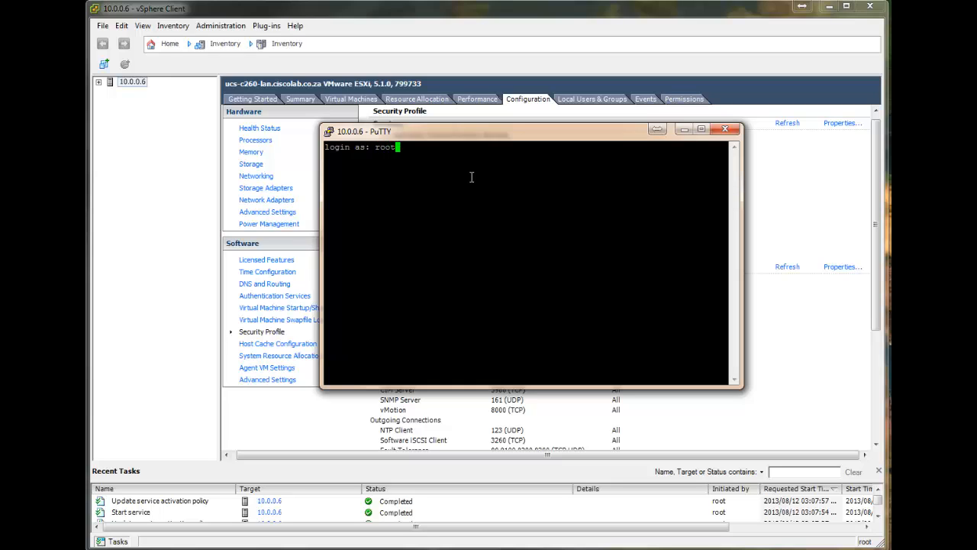
pyautogui.press('Return')
pyautogui.press('Return')
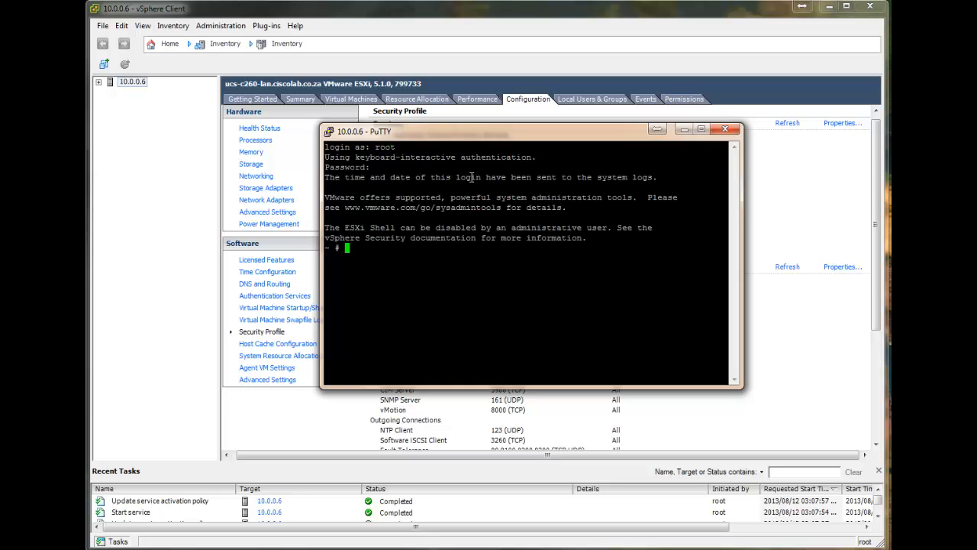
pyautogui.press('Return')
pyautogui.press('Return')
pyautogui.press('Return')
pyautogui.press('Return')
pyautogui.write('exit')
pyautogui.press('Return')
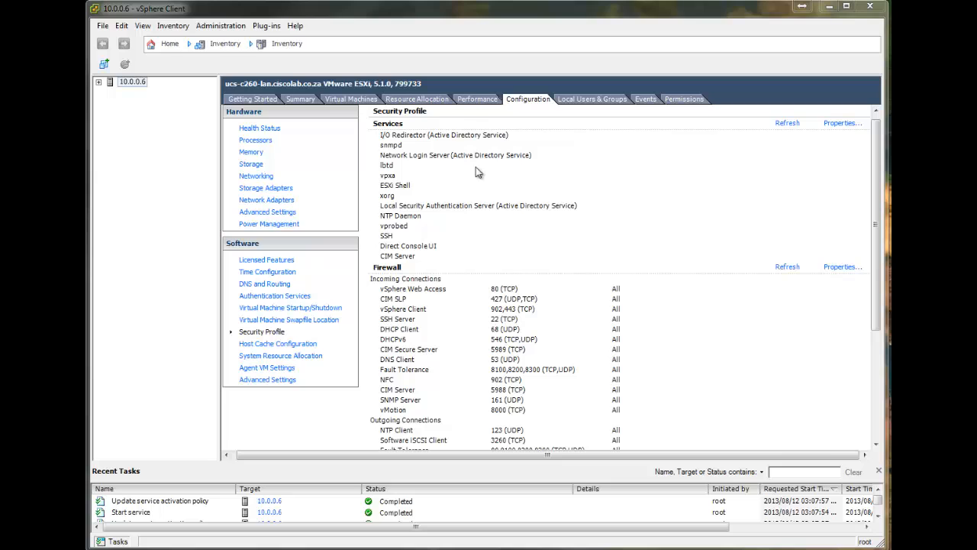
# - Review the host's summary in vSphere Client and open the UserVars group in its software Advanced Settings
pyautogui.click(309, 101)
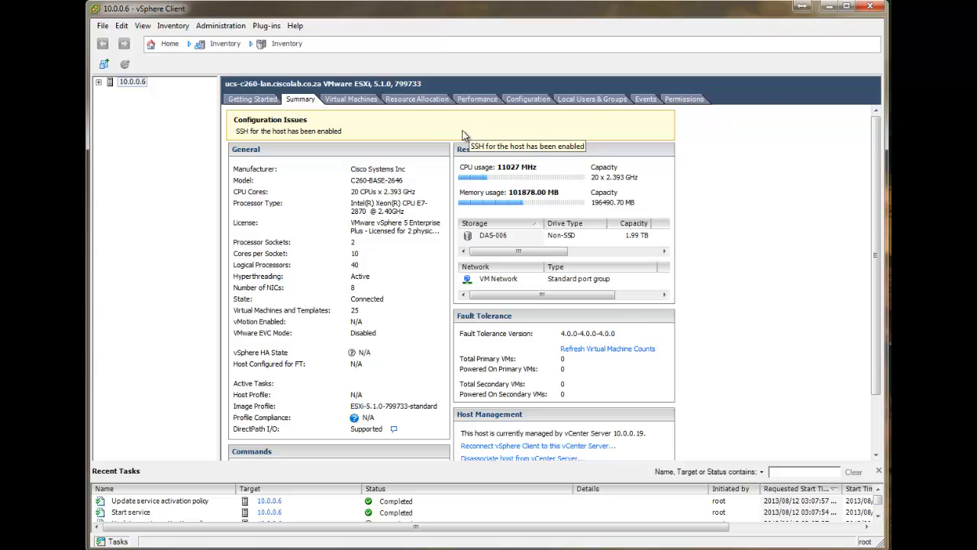
pyautogui.click(525, 100)
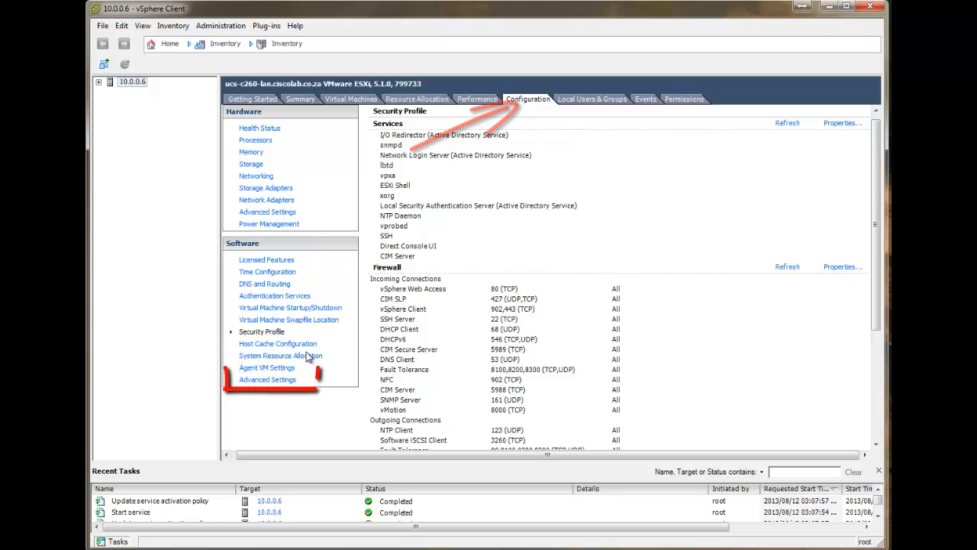
pyautogui.click(268, 379)
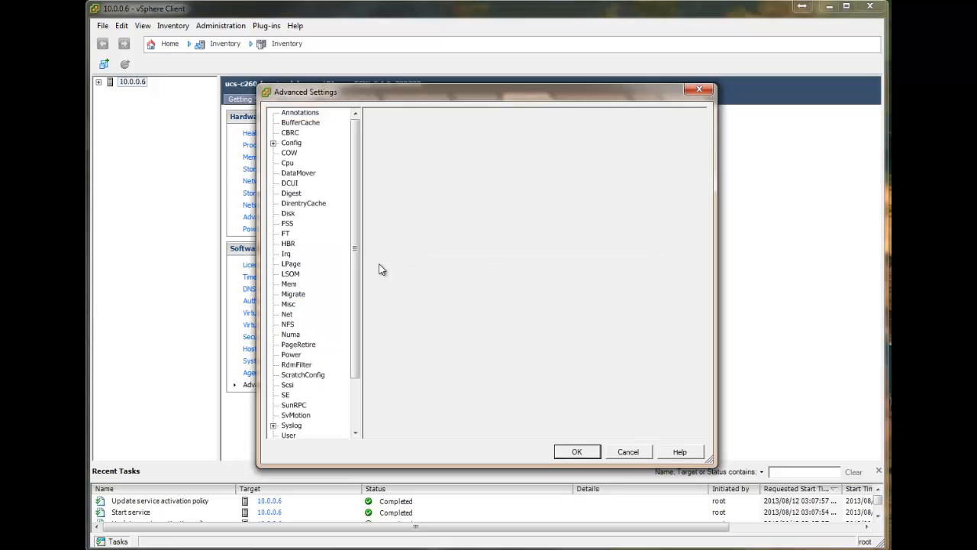
pyautogui.moveTo(355, 229); pyautogui.dragTo(338, 359)
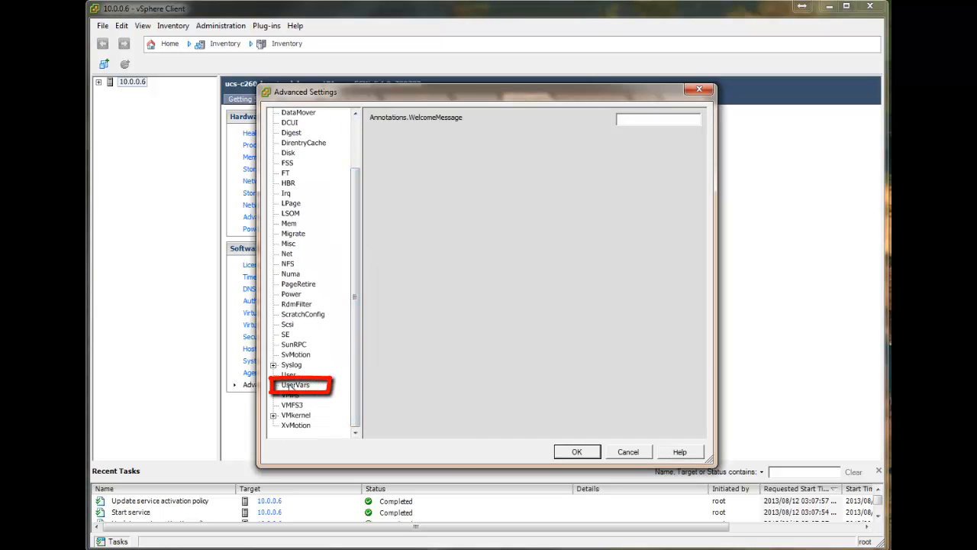
pyautogui.click(295, 385)
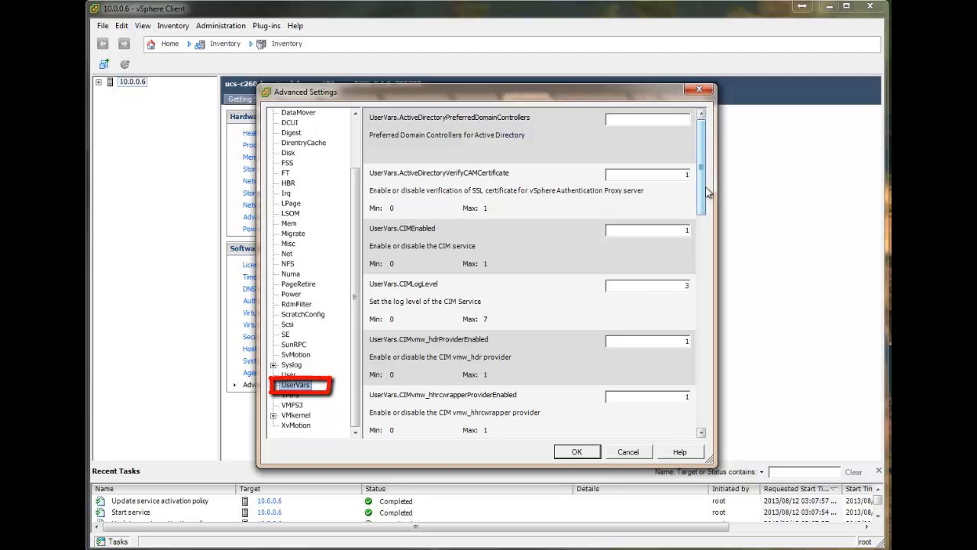
# - Set UserVars.SuppressShellWarning to 1 and confirm the advanced settings
pyautogui.moveTo(707, 193); pyautogui.dragTo(719, 412)
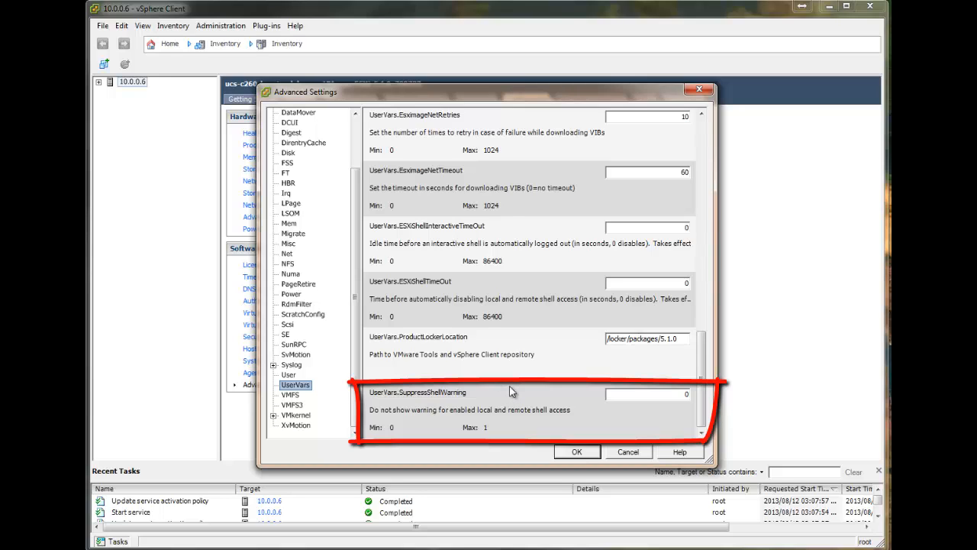
pyautogui.doubleClick(676, 394)
pyautogui.write('1')
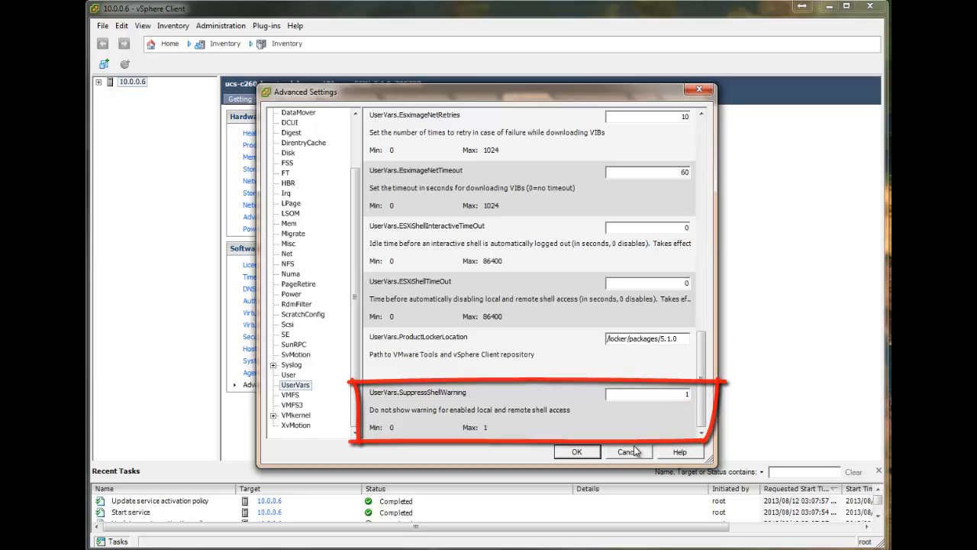
pyautogui.click(577, 451)
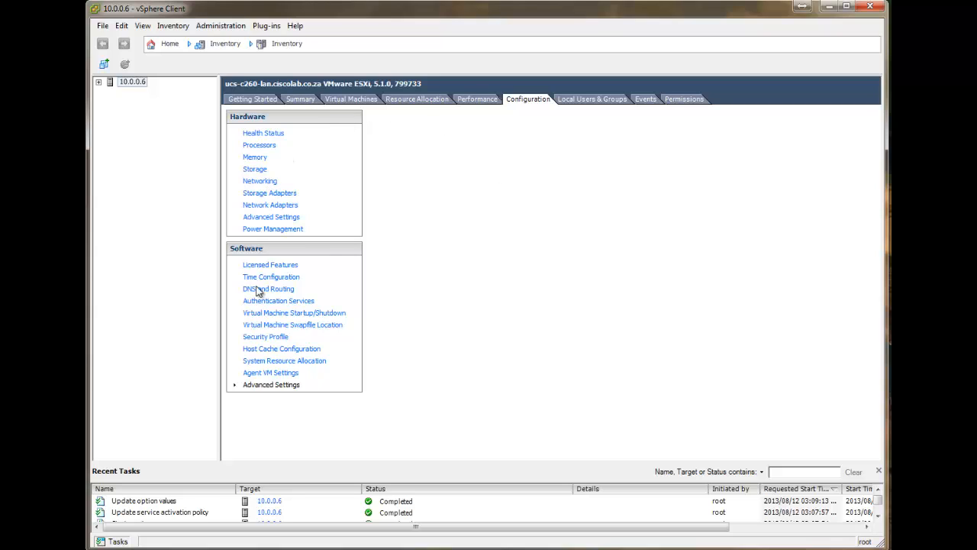
# - Check the SSH daemon's state in the Security Profile's Services properties without changing it, and examine the host's summary for configuration warnings
pyautogui.click(267, 337)
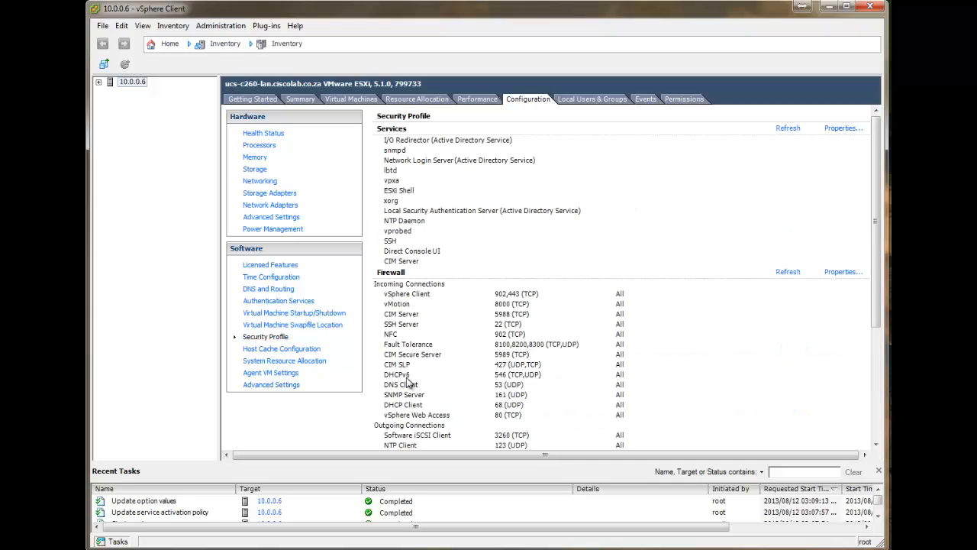
pyautogui.scroll(-5, 429, 371)
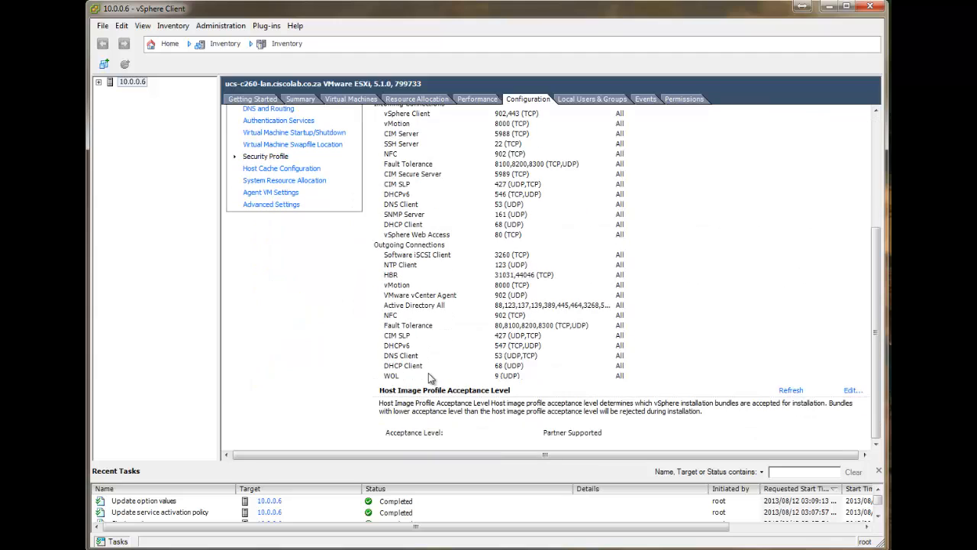
pyautogui.scroll(5, 459, 307)
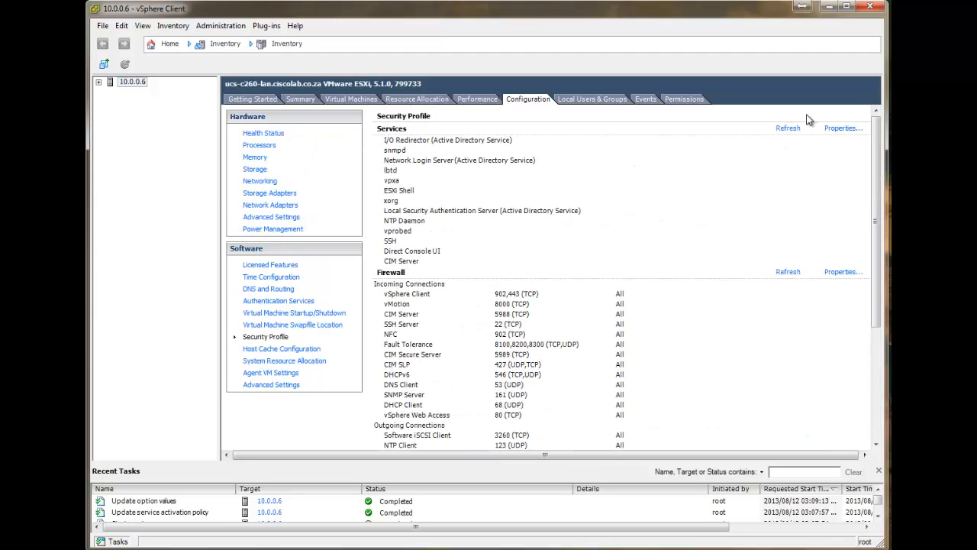
pyautogui.click(852, 129)
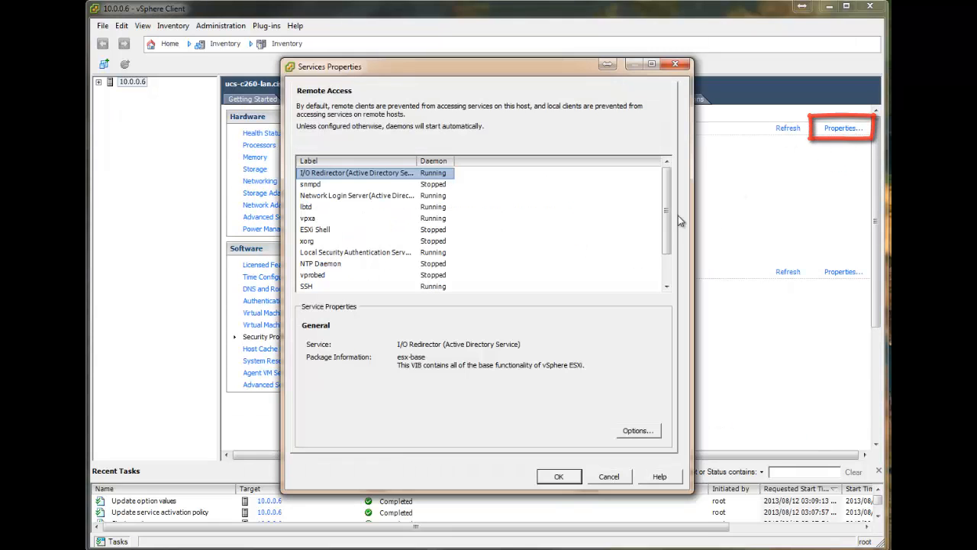
pyautogui.scroll(-1, 665, 201)
pyautogui.click(308, 253)
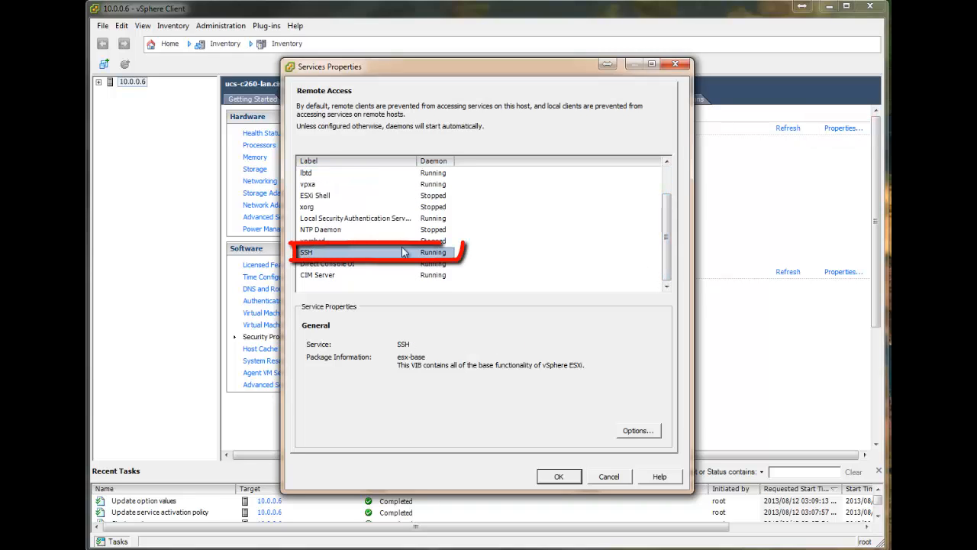
pyautogui.click(608, 476)
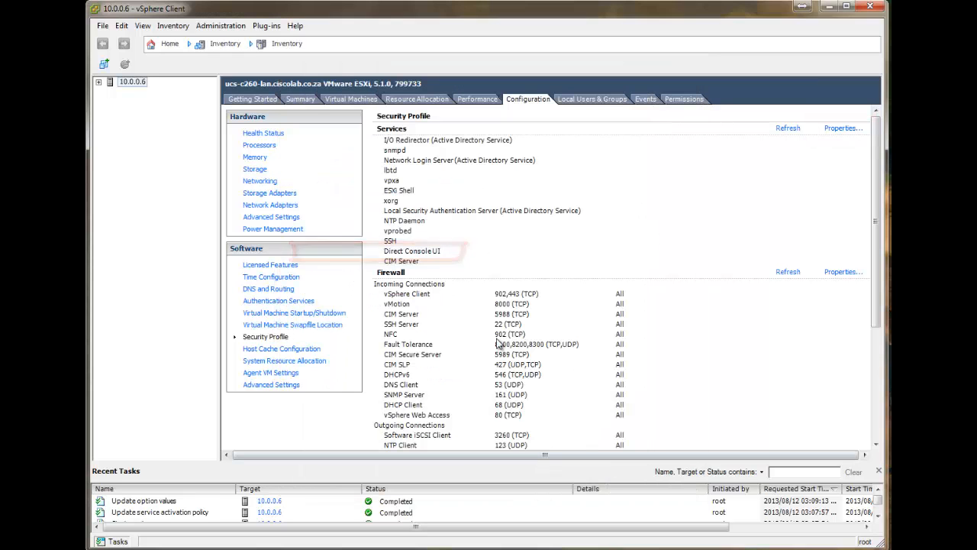
pyautogui.click(306, 104)
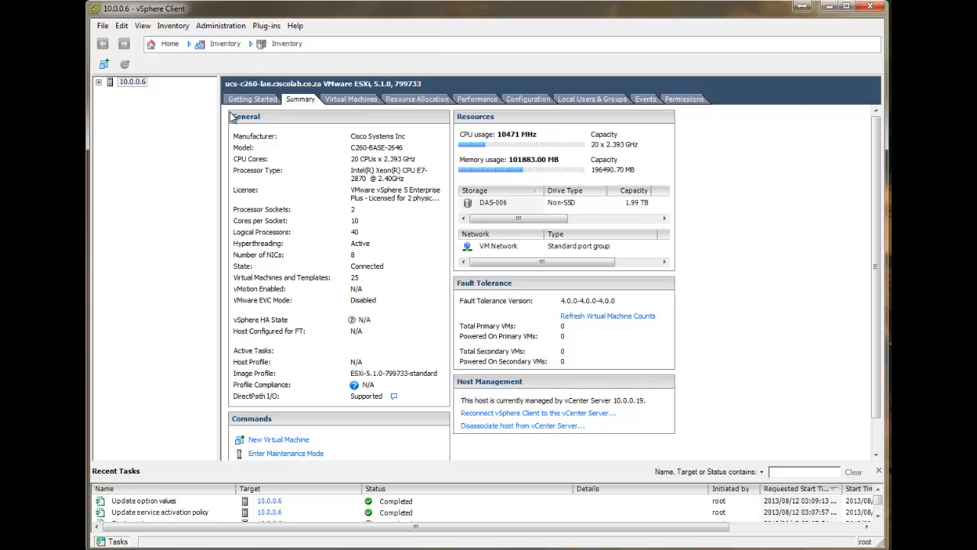